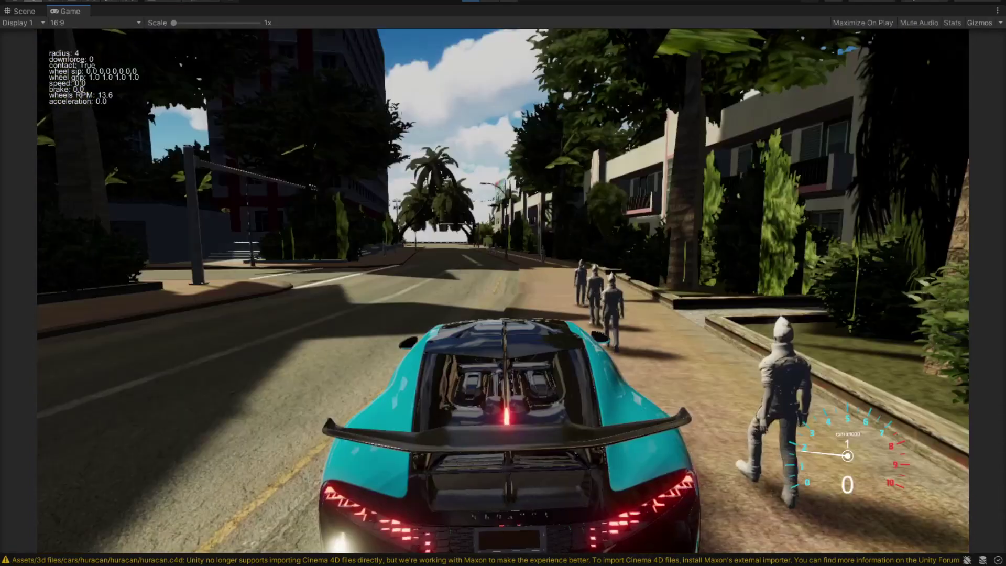
# Test-drive the car through the running game's streets, passing the sidewalk pedestrians and turning at the intersection
pyautogui.press('w')
pyautogui.press('d')
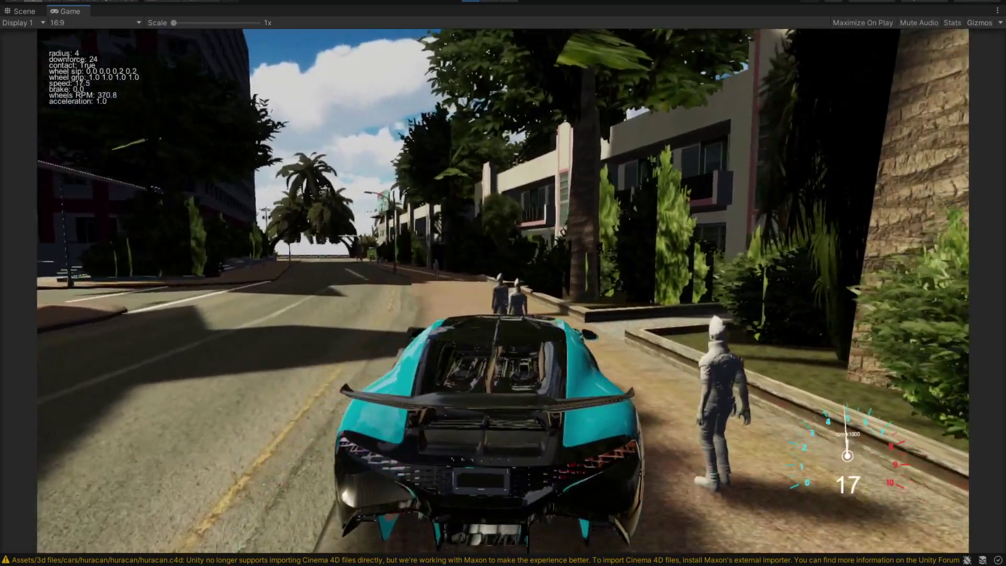
pyautogui.press('a')
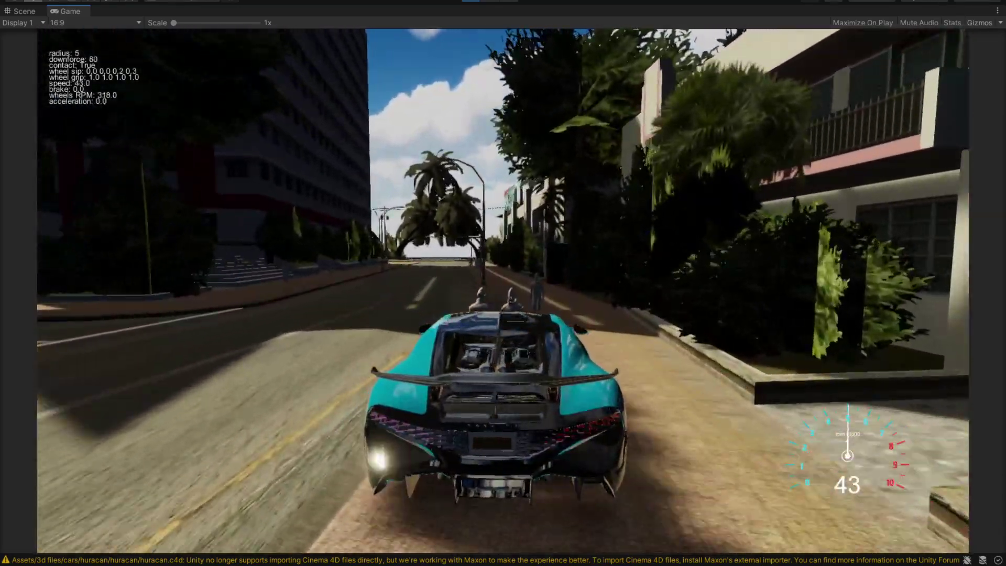
pyautogui.press('a')
pyautogui.press('w')
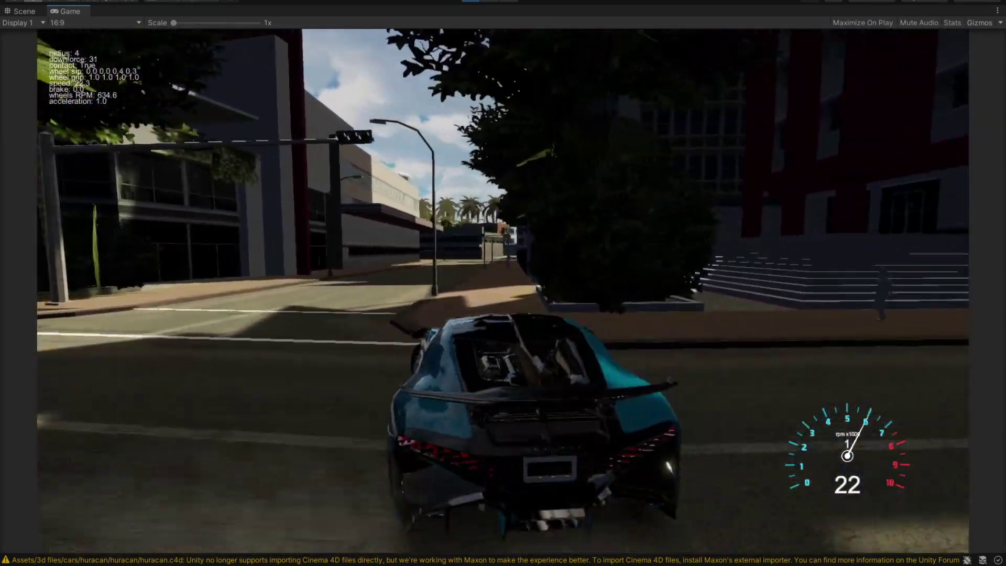
pyautogui.press('w')
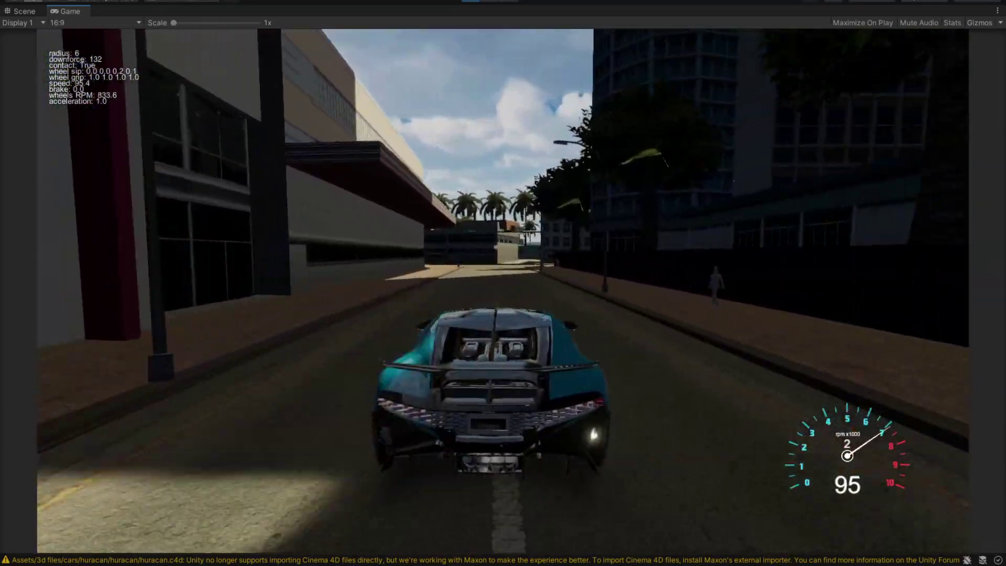
pyautogui.press('d')
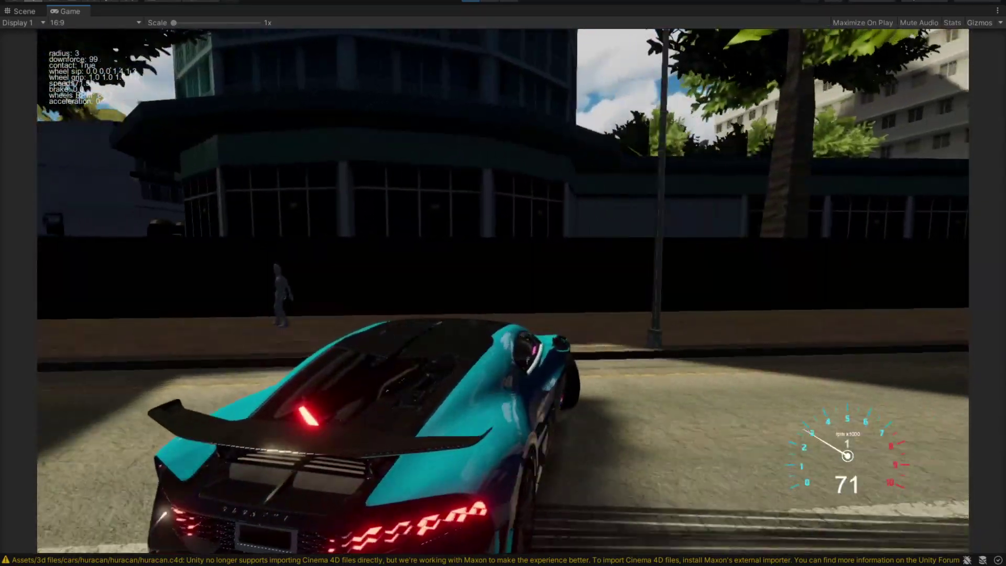
pyautogui.press('a')
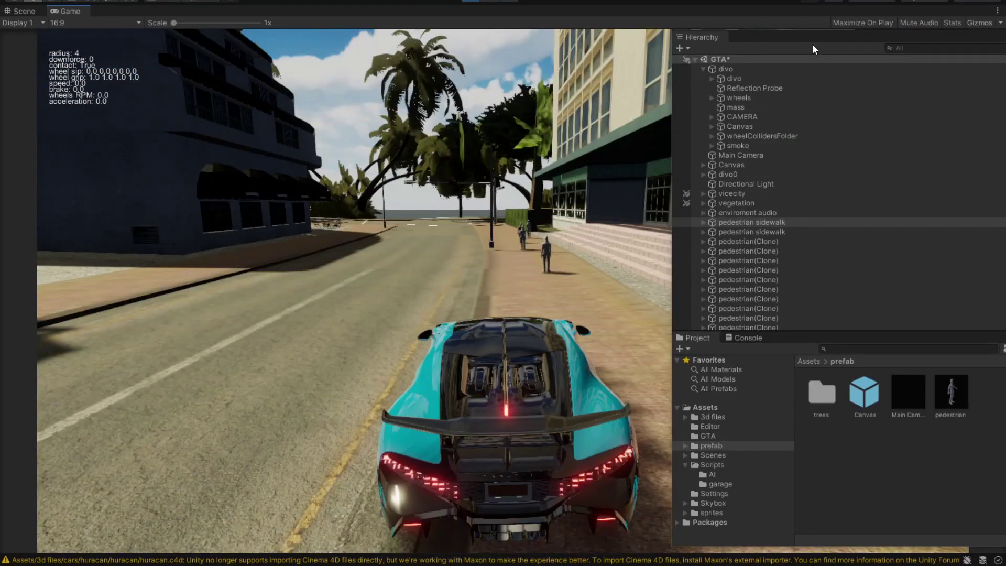
# Examine the first pedestrian sidewalk object's child waypoints and its Pedestrian Spawner settings, including the Spawned Ai list
pyautogui.click(696, 43)
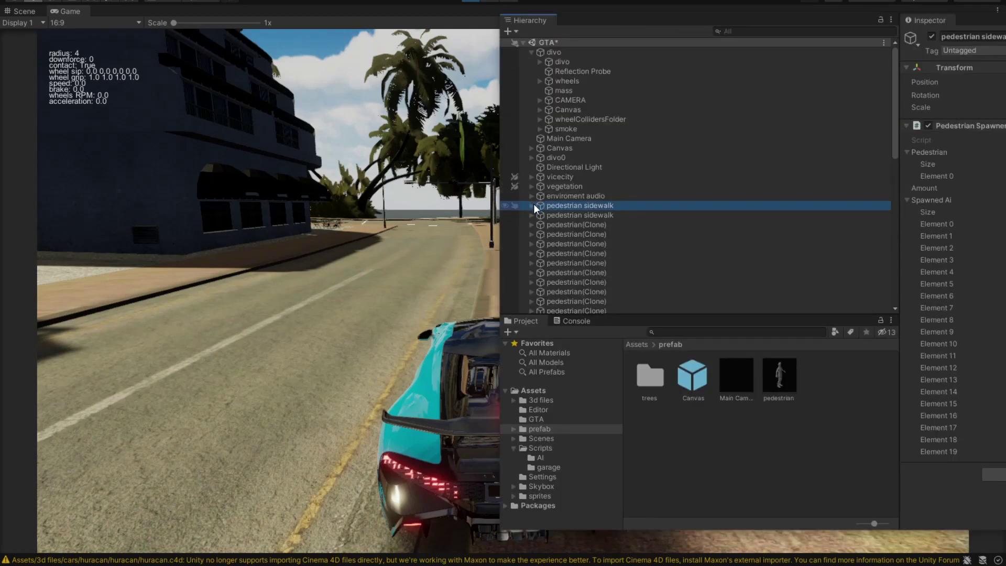
pyautogui.click(533, 206)
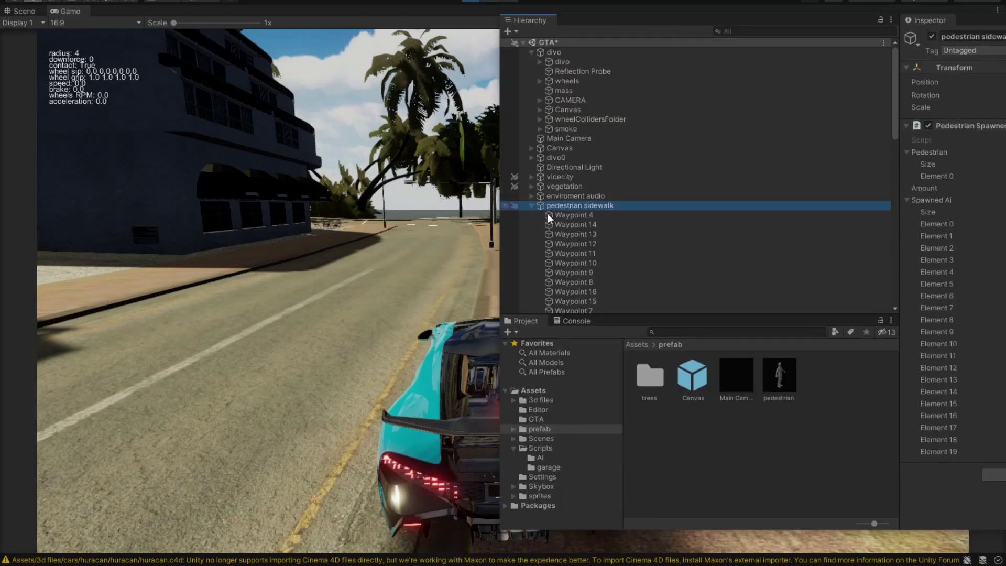
pyautogui.scroll(-6, 609, 234)
pyautogui.scroll(3, 608, 231)
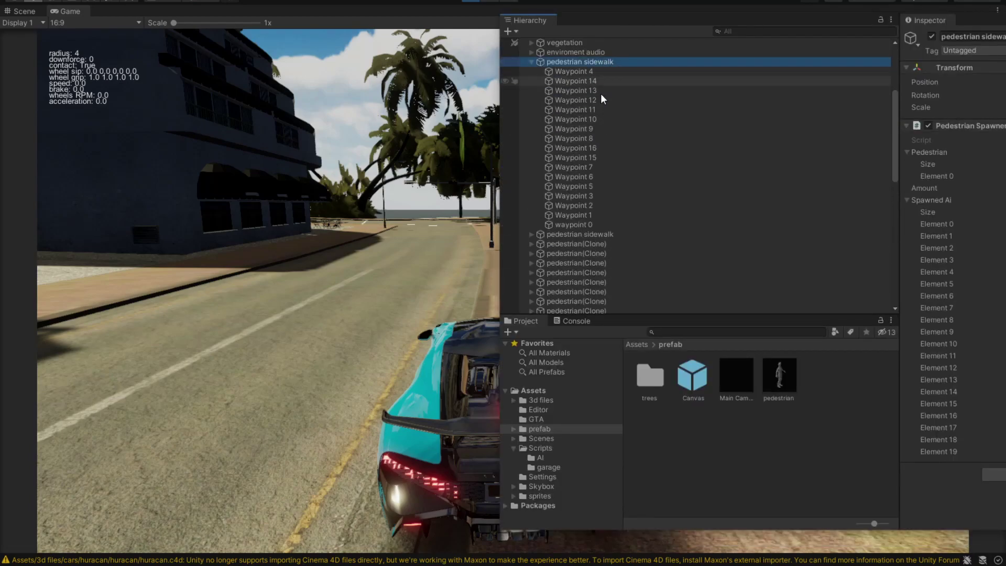
pyautogui.moveTo(644, 23); pyautogui.dragTo(399, 14)
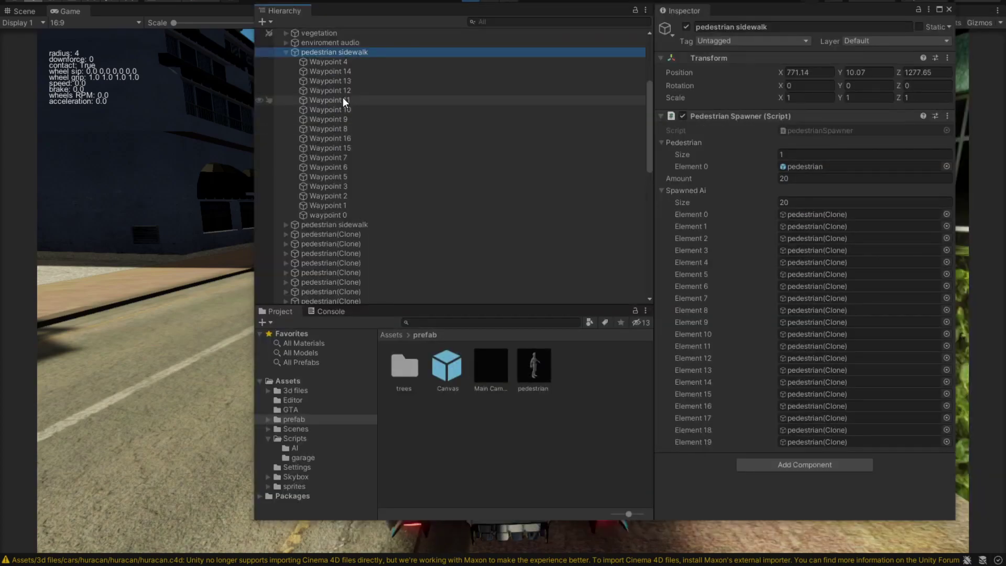
pyautogui.click(661, 189)
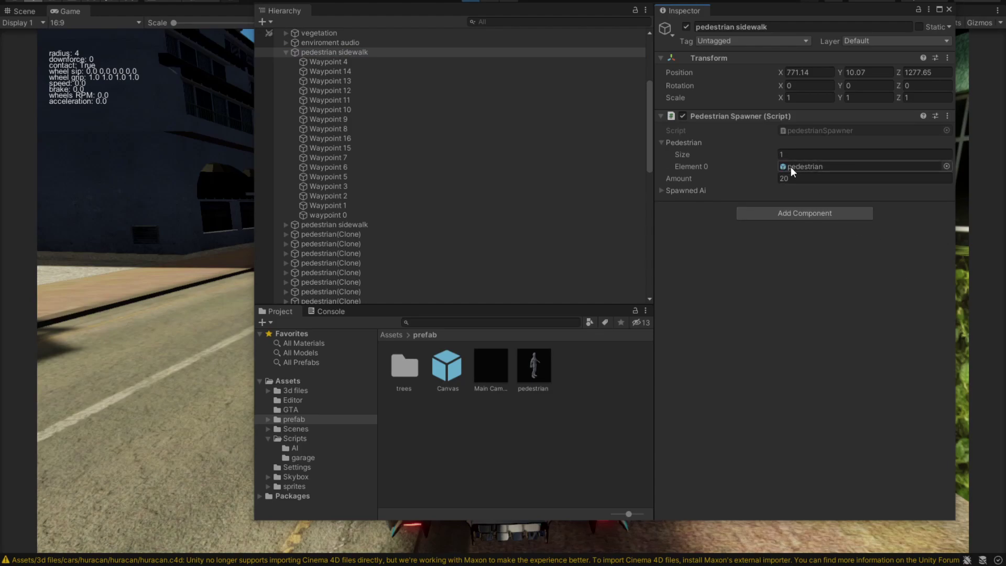
pyautogui.click(679, 191)
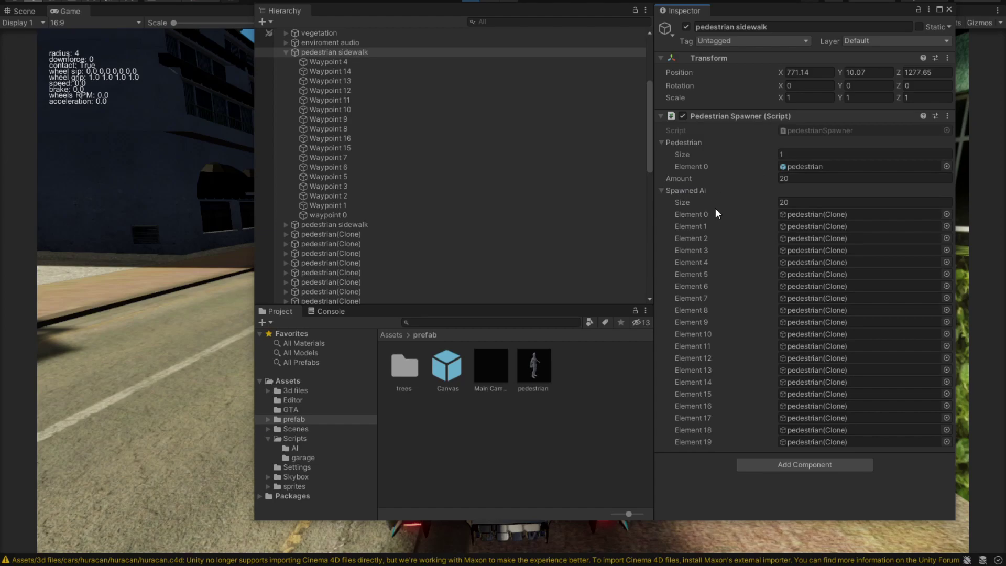
# Set the width of Waypoint 4 under the first pedestrian sidewalk to 4.74
pyautogui.click(347, 63)
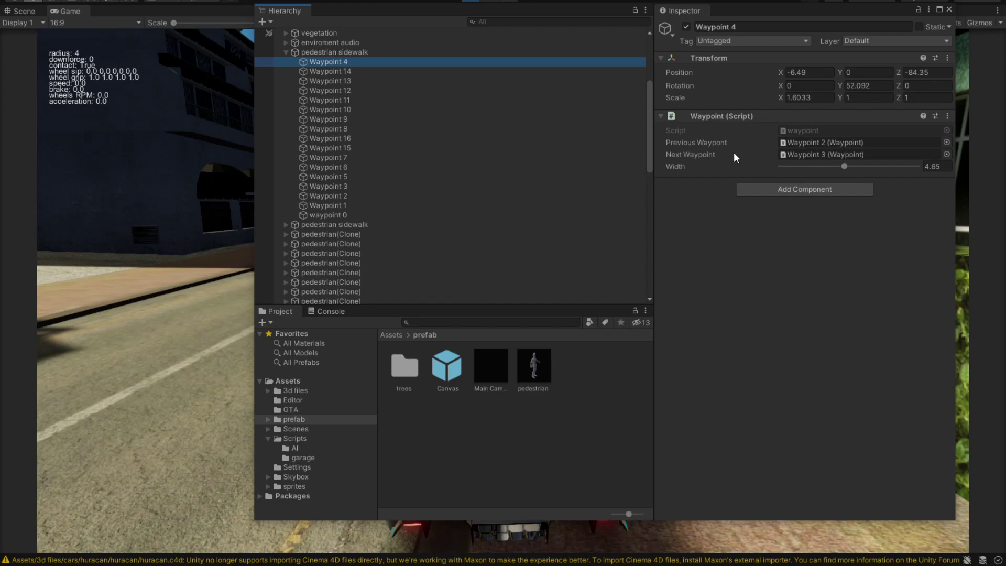
pyautogui.moveTo(828, 163); pyautogui.dragTo(846, 167)
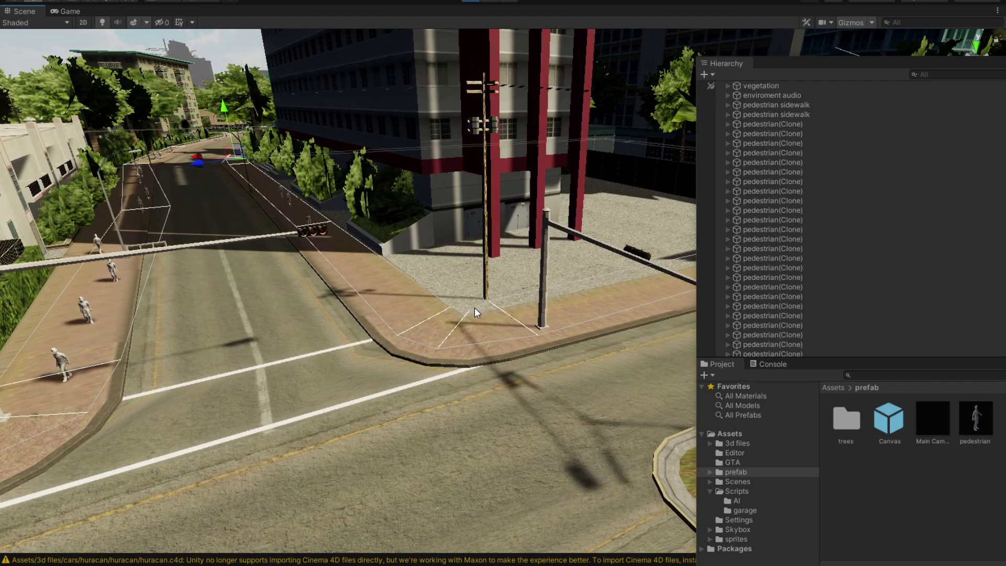
# Inspect the sidewalk waypoint paths around the intersection in the scene and select Waypoint 4 of the first pedestrian sidewalk
pyautogui.moveTo(476, 310); pyautogui.dragTo(410, 273, button='right')
pyautogui.moveTo(410, 273); pyautogui.dragTo(457, 277, button='middle')
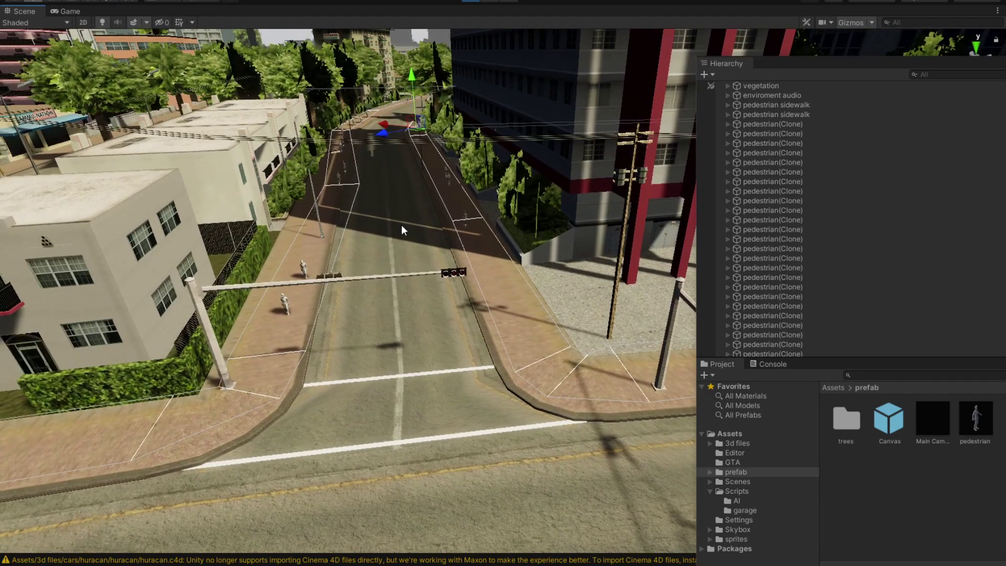
pyautogui.moveTo(369, 301); pyautogui.dragTo(173, 299, button='middle')
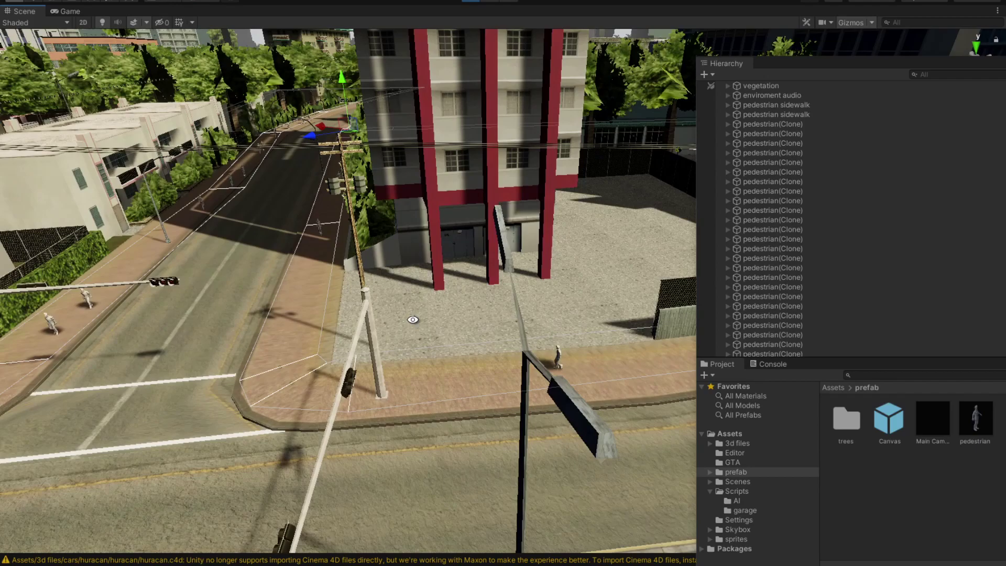
pyautogui.keyDown('alt'); pyautogui.moveTo(413, 319); pyautogui.dragTo(485, 244); pyautogui.keyUp('alt')
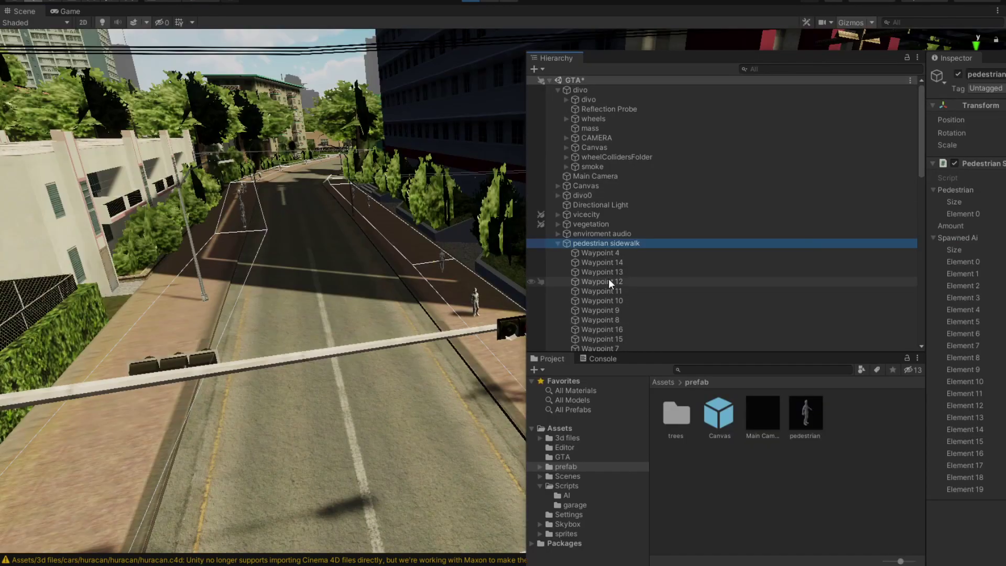
pyautogui.moveTo(705, 59); pyautogui.dragTo(590, 50)
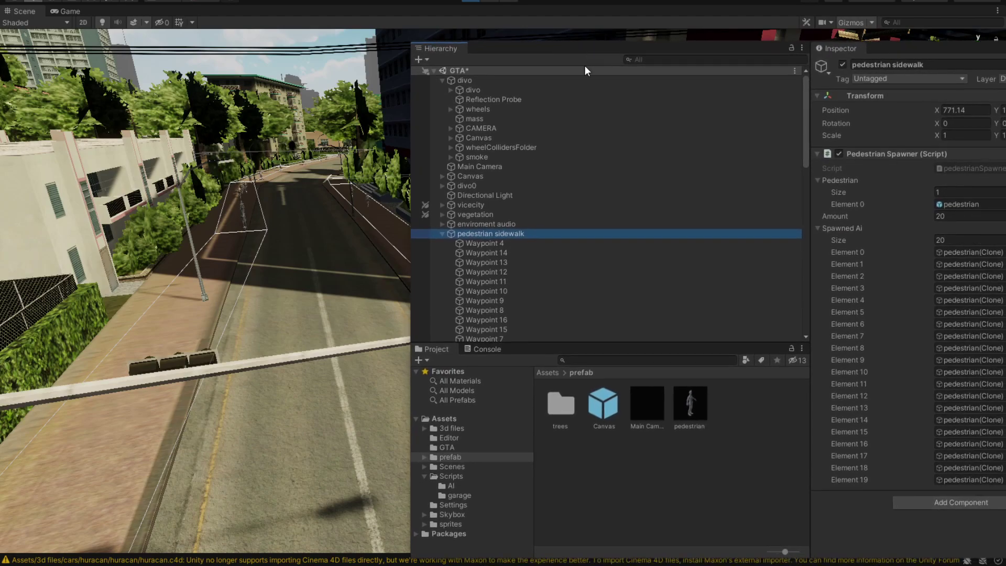
pyautogui.click(511, 243)
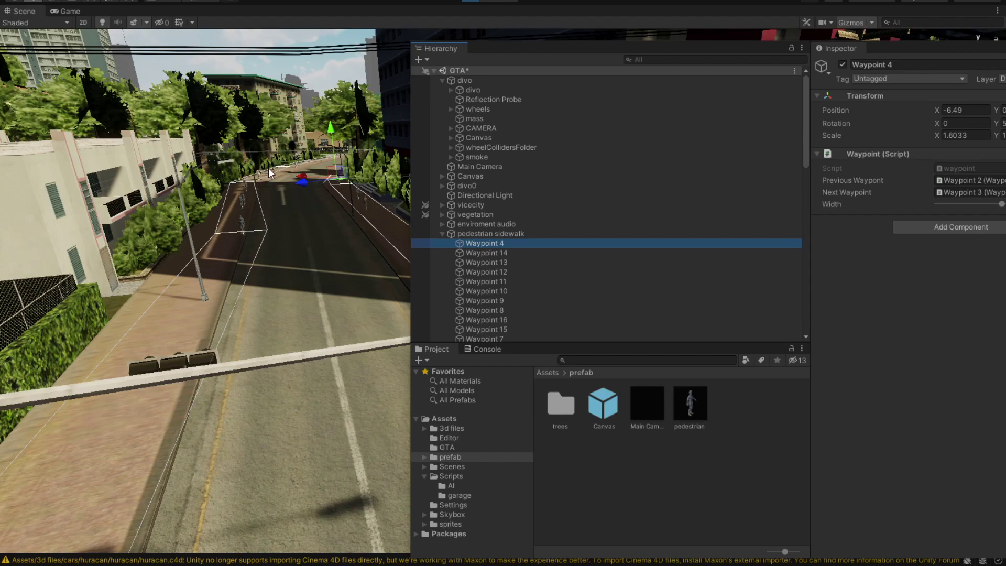
# Switch to Visual Studio Code and examine how operateAi in ThirdPersonUserControl.cs compares distance with stopDistance to set reachedDestination
pyautogui.hotkey('alt', 'Tab')
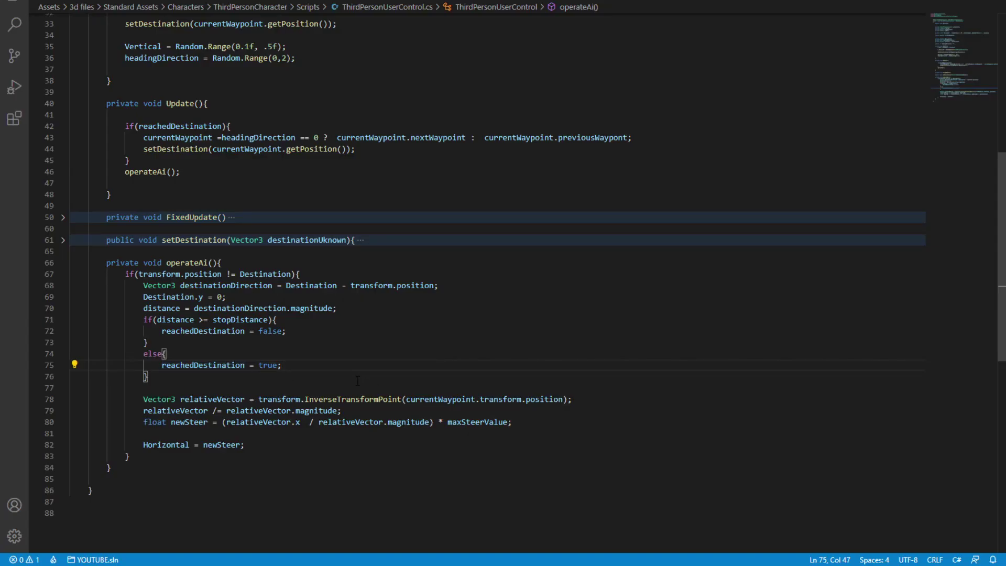
pyautogui.doubleClick(163, 320)
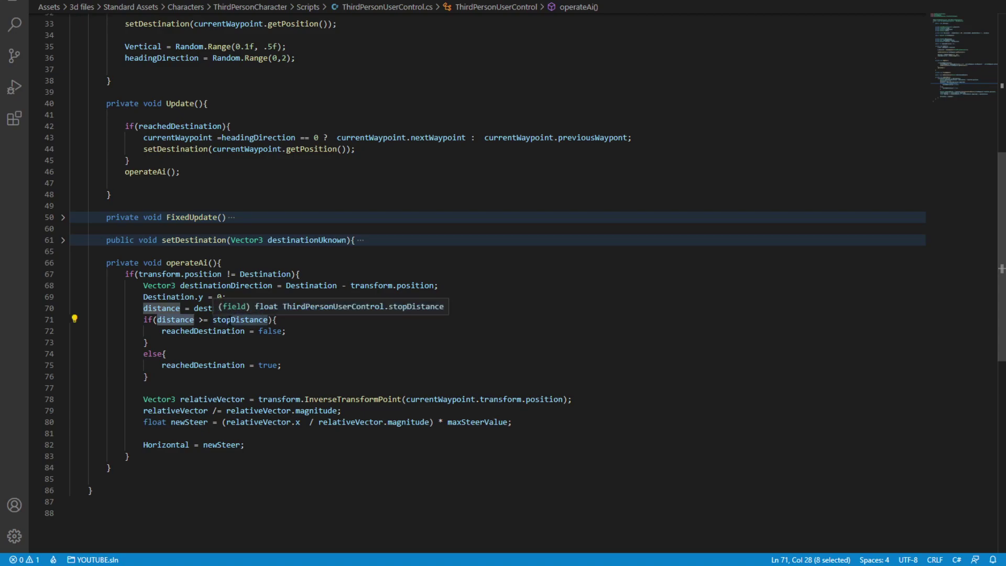
pyautogui.moveTo(131, 467); pyautogui.dragTo(131, 194)
pyautogui.click(208, 320)
pyautogui.scroll(-2, 208, 320)
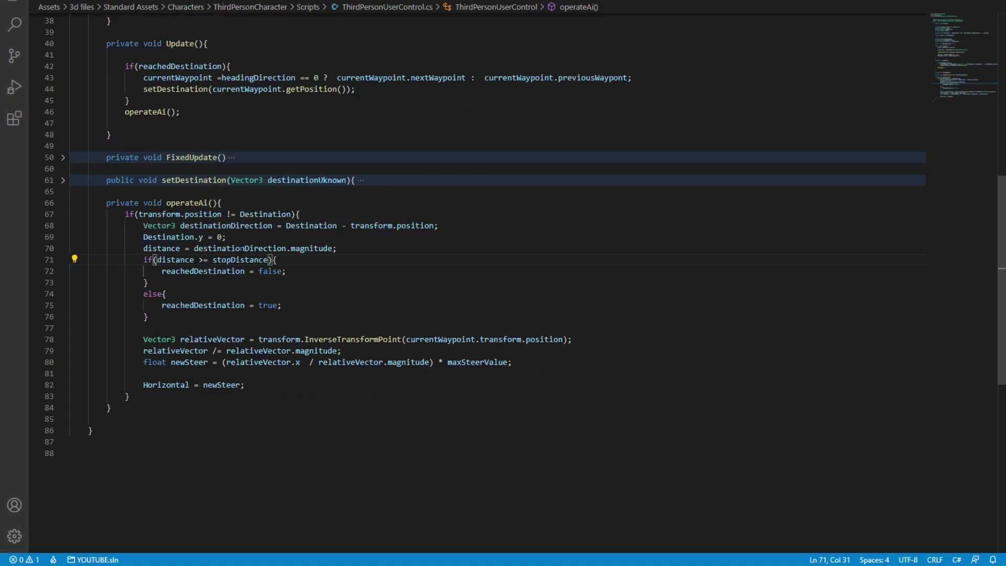
pyautogui.doubleClick(265, 214)
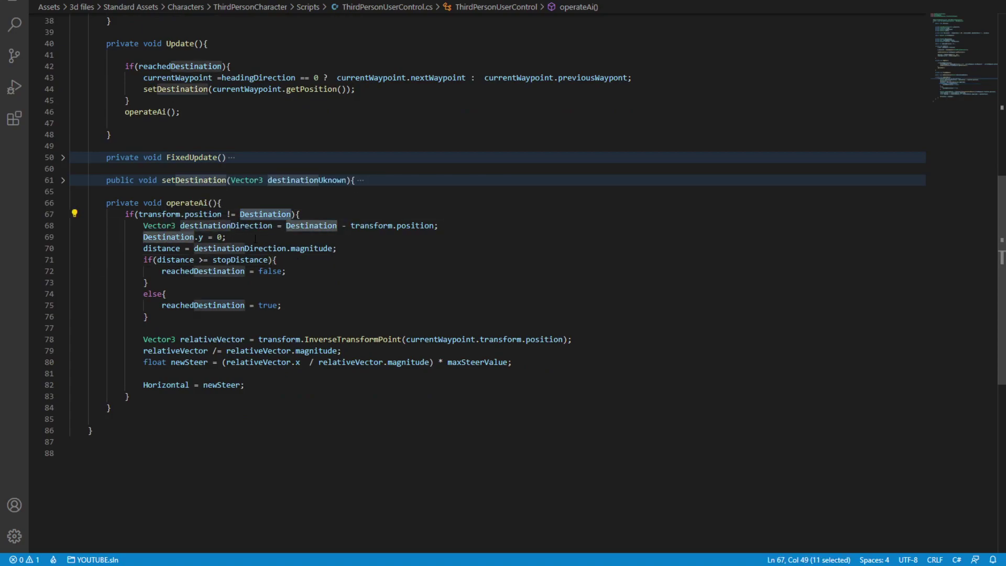
pyautogui.click(287, 229)
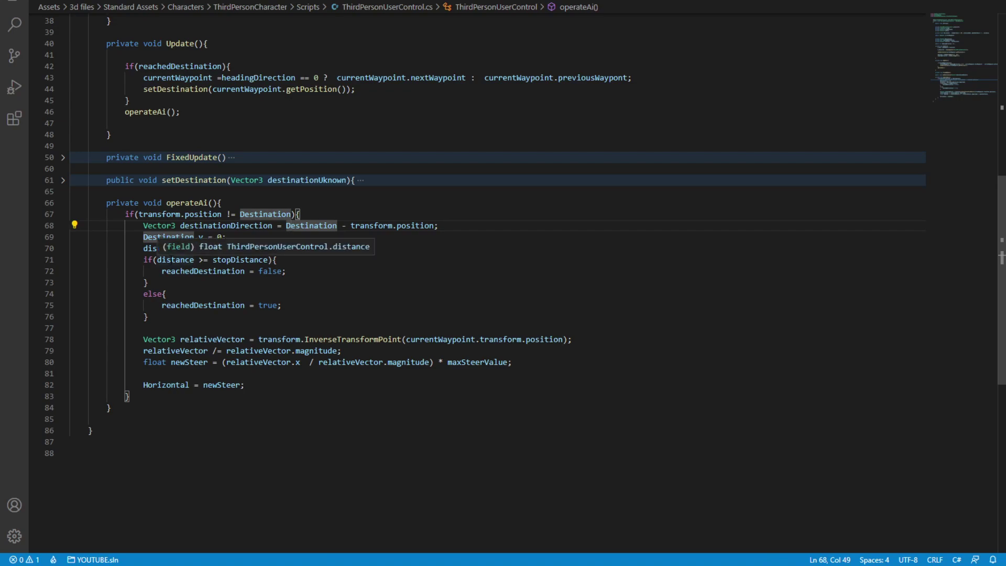
pyautogui.moveTo(194, 260); pyautogui.dragTo(198, 260)
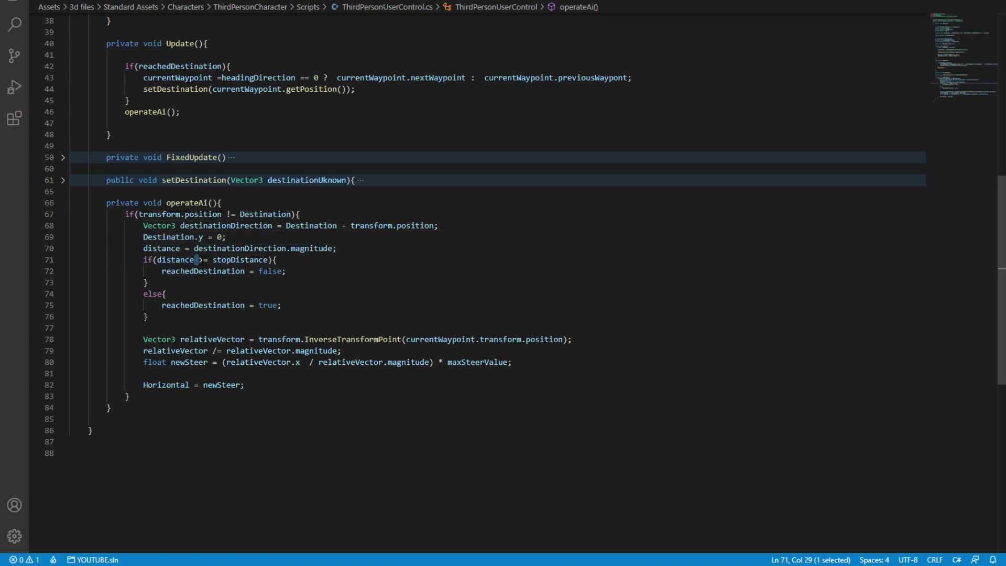
pyautogui.doubleClick(229, 260)
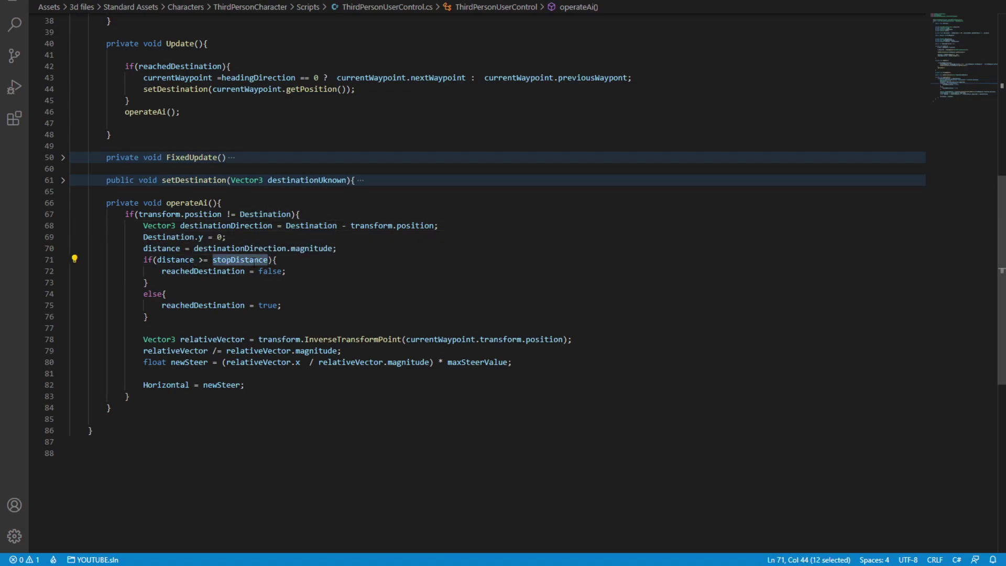
pyautogui.moveTo(214, 260); pyautogui.dragTo(259, 259)
pyautogui.scroll(-3, 234, 227)
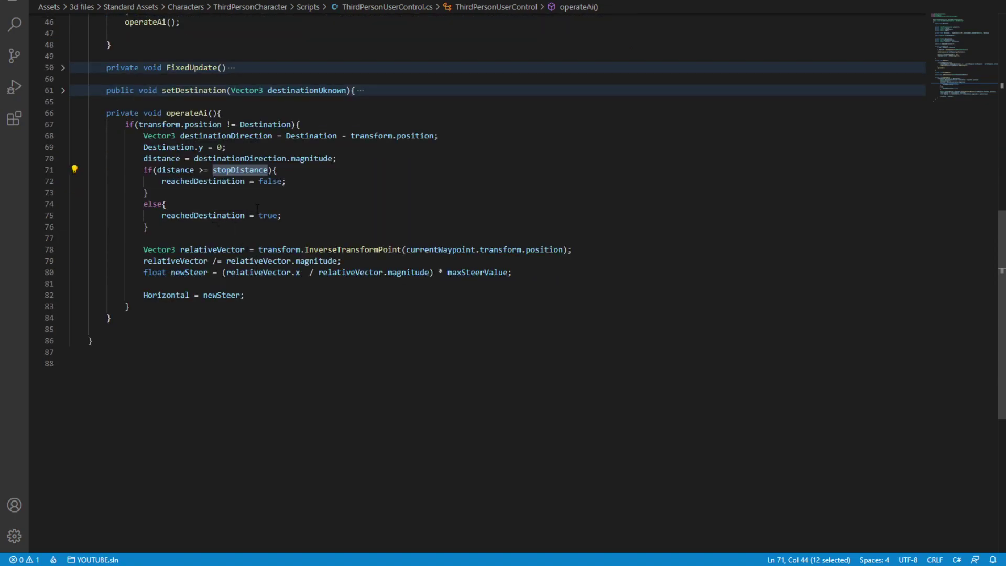
pyautogui.doubleClick(211, 215)
# Examine how Update uses headingDirection to assign currentWaypoint the next or previous waypoint once reachedDestination is true
pyautogui.scroll(6, 224, 216)
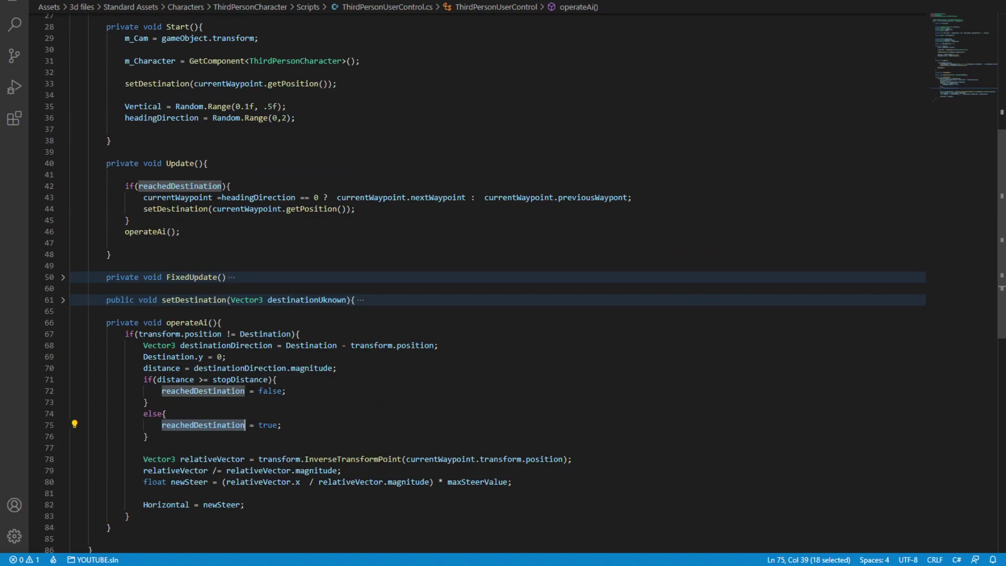
pyautogui.doubleClick(179, 197)
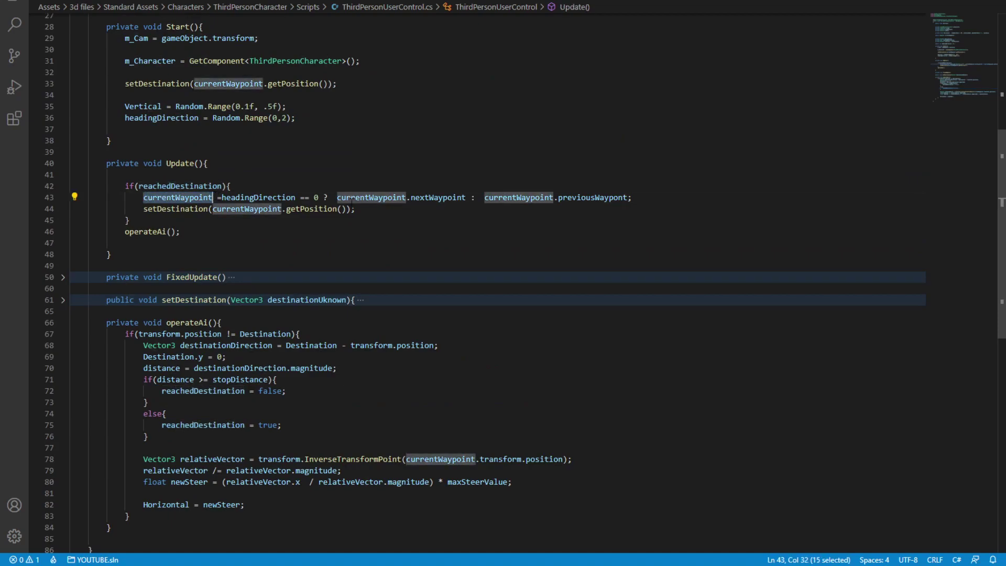
pyautogui.click(606, 198)
pyautogui.moveTo(217, 197); pyautogui.dragTo(327, 198)
pyautogui.click(332, 197)
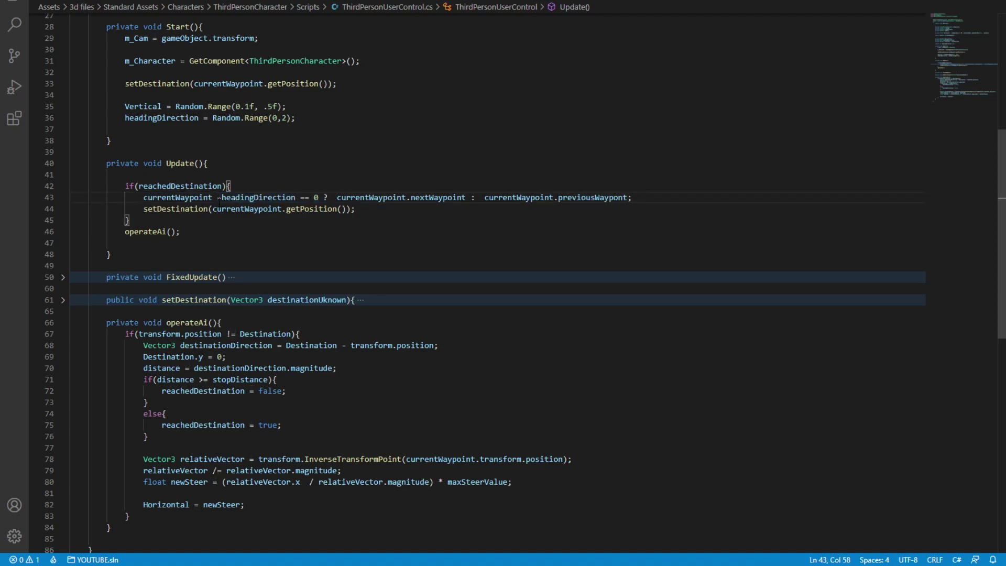
pyautogui.moveTo(221, 198)
pyautogui.mouseDown()
pyautogui.moveTo(326, 197)
pyautogui.moveTo(226, 199)
pyautogui.mouseUp()
pyautogui.click(332, 197)
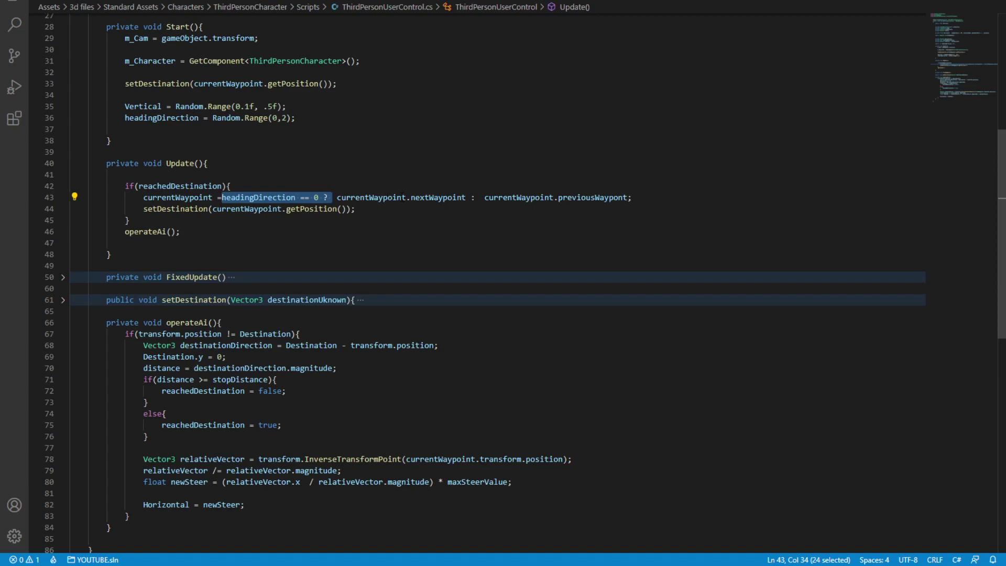
pyautogui.moveTo(485, 198); pyautogui.dragTo(628, 198)
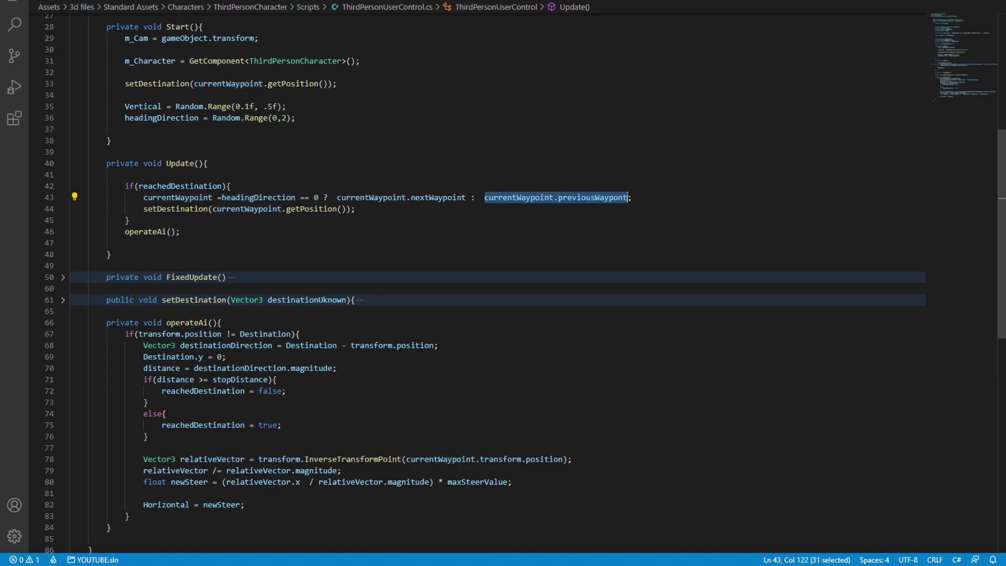
pyautogui.click(696, 215)
# Switch back to Unity and view the pedestrians walking along the sidewalk paths in the scene
pyautogui.hotkey('alt', 'Tab')
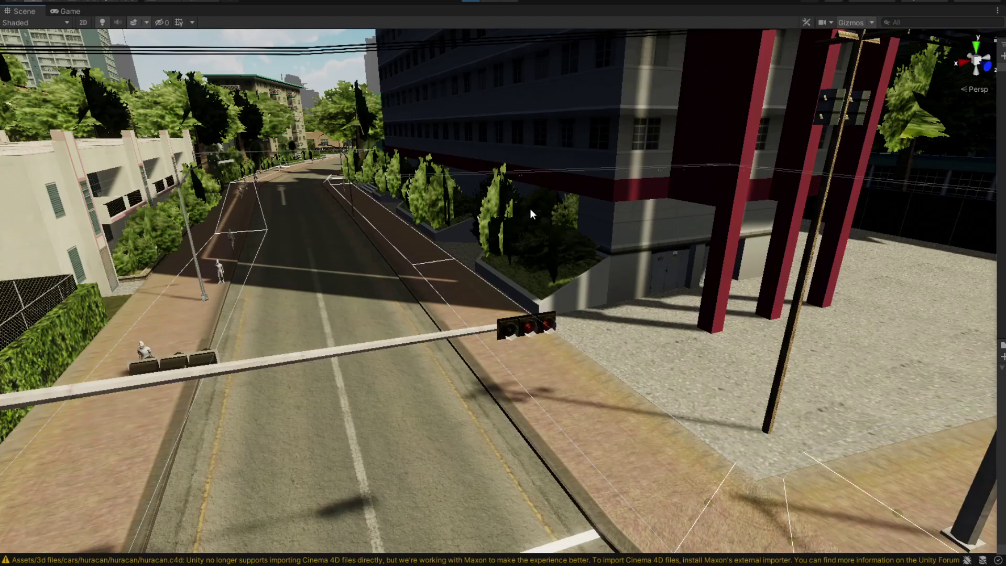
pyautogui.scroll(-5, 394, 305)
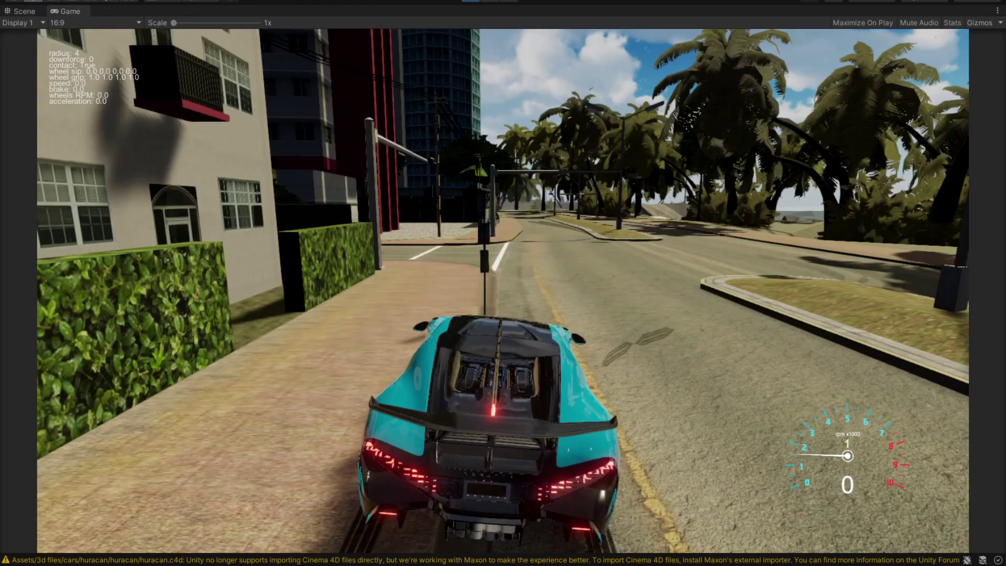